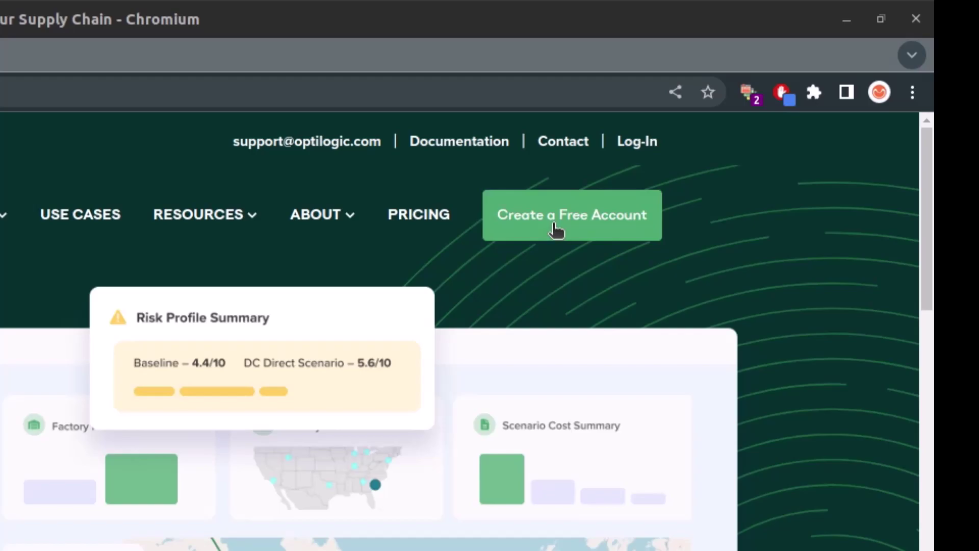
Step: Open the Create an Account sign-up form from the site header
click(555, 227)
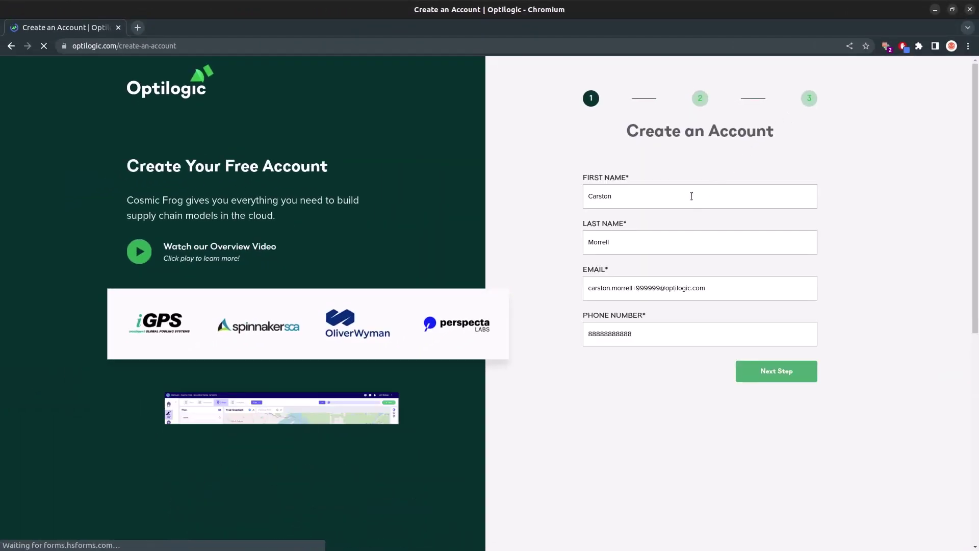
Step: Move to the second sign-up step and enter a username plus the pasted password and confirmation
click(773, 371)
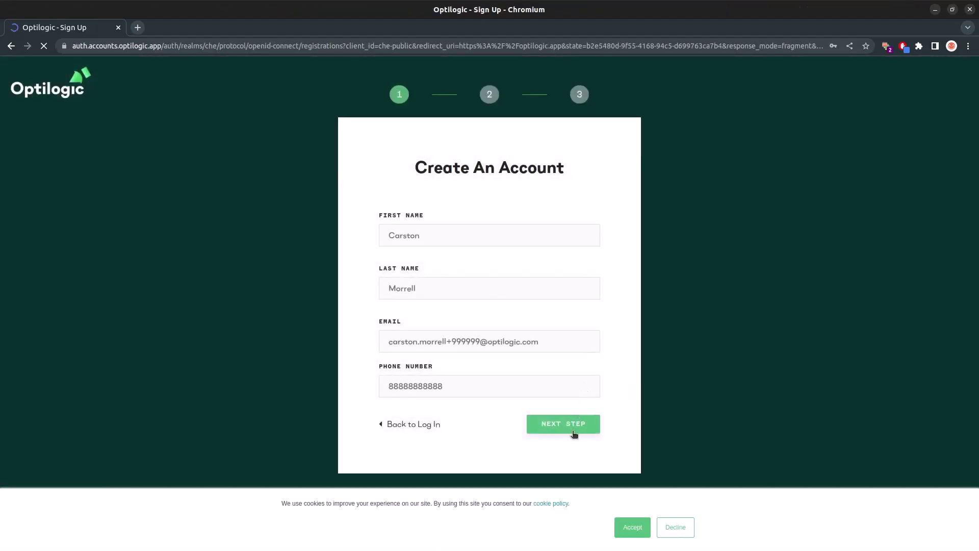
click(575, 430)
click(444, 240)
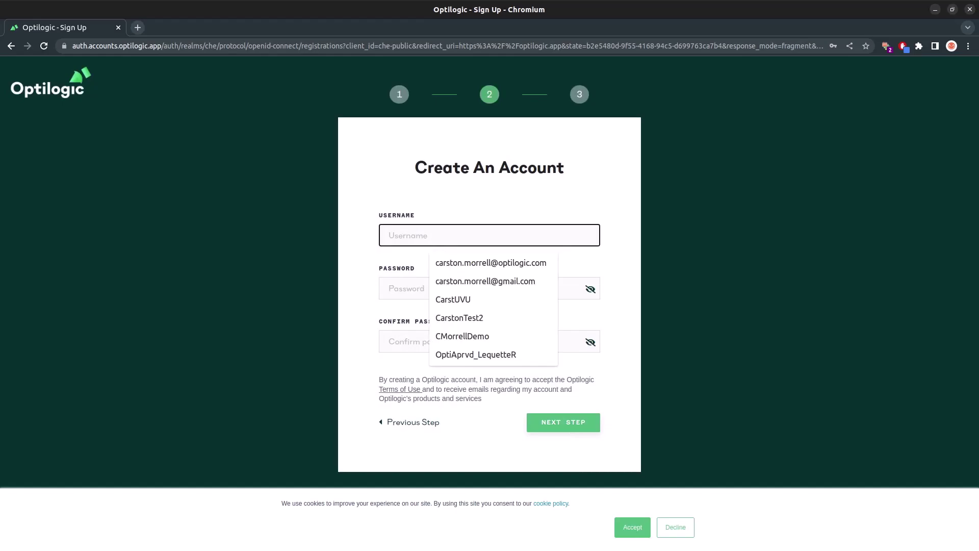
text(Freddie-the-Forecast-Frog)
click(493, 291)
key(ctrl+v)
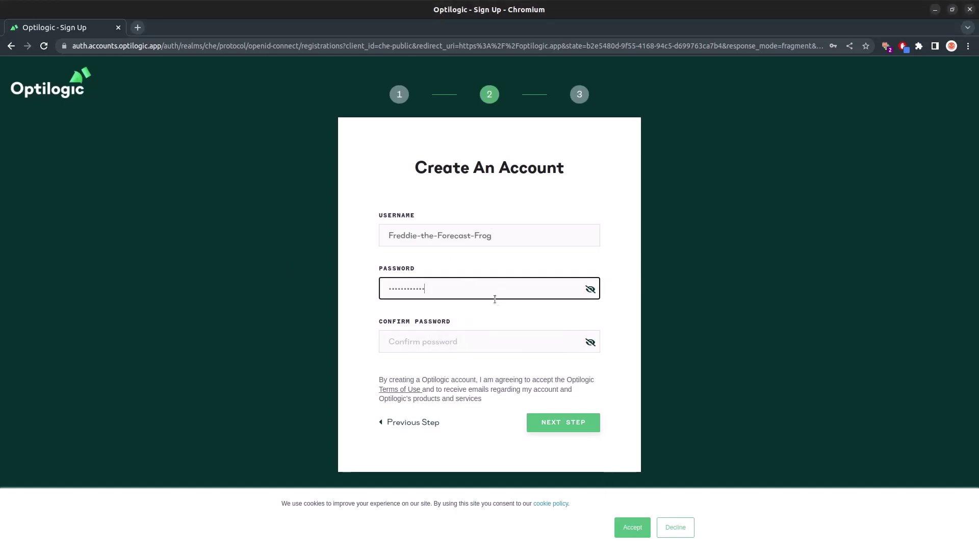
click(483, 341)
key(ctrl+v)
Step: Fill in company Optilogic, role Business Engineer, industry Tech, size 11-50, and submit
click(556, 422)
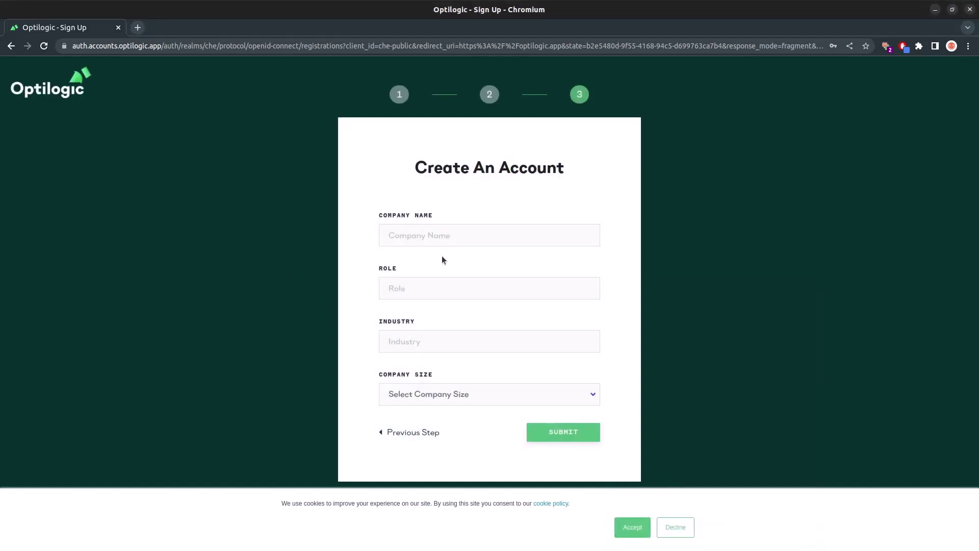
click(442, 235)
text(Optilogic)
click(439, 288)
text(Business Engineer)
click(451, 342)
text(Tech)
click(418, 394)
click(400, 439)
click(558, 433)
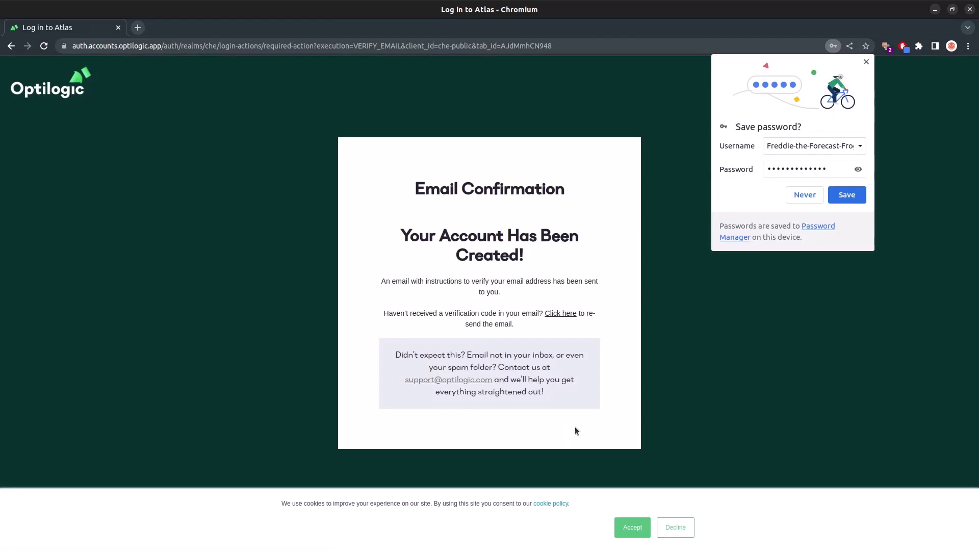
Step: Save the new login in the browser and open the Optilogic Support verification email
click(851, 194)
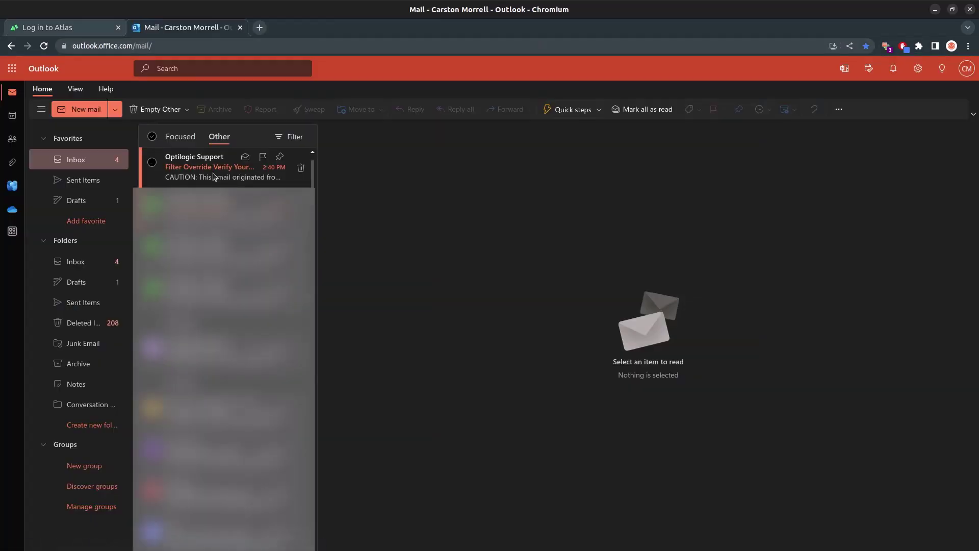
click(214, 168)
scroll(666, 436, down, 1)
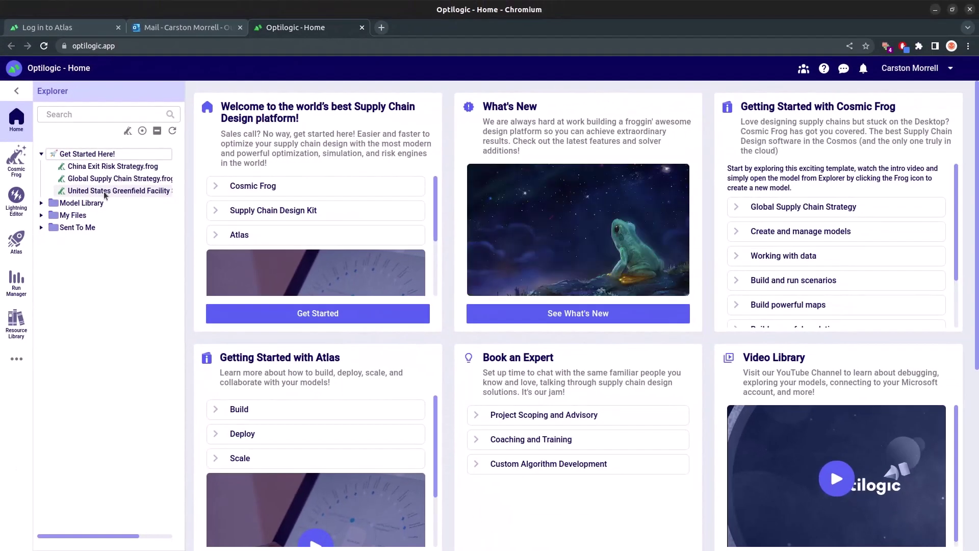
Step: Expand the My Files folder in the Explorer
click(75, 215)
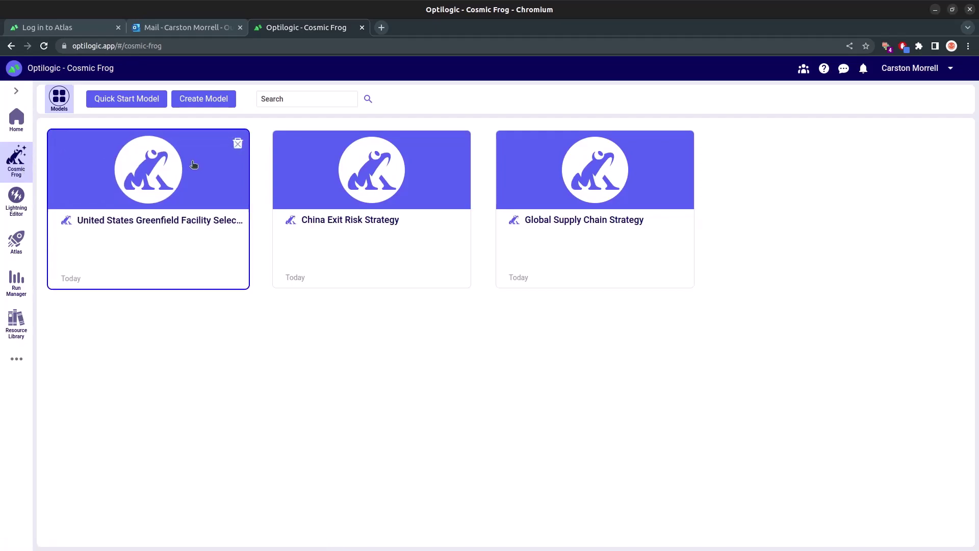
Step: View the China Exit Risk Strategy model's Customers table, then go back Home
click(366, 189)
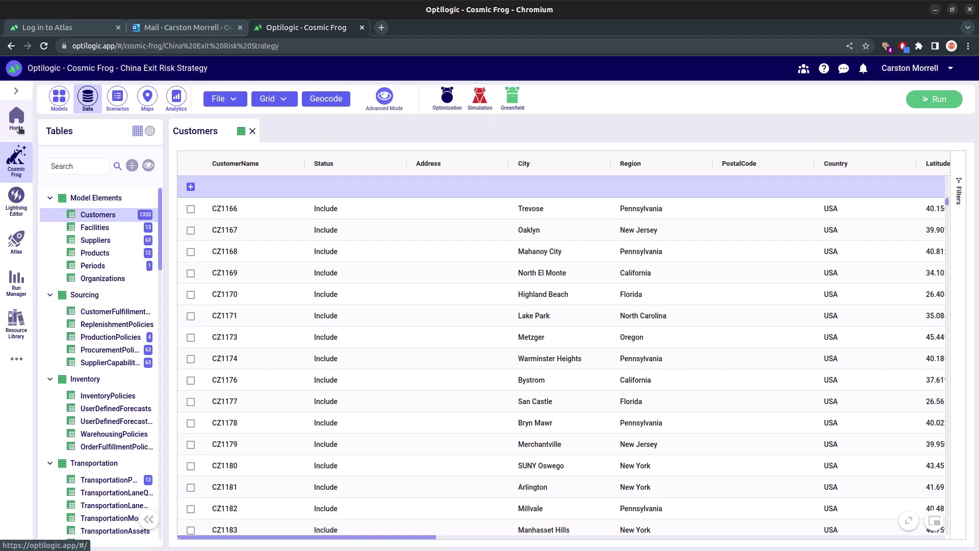
click(19, 130)
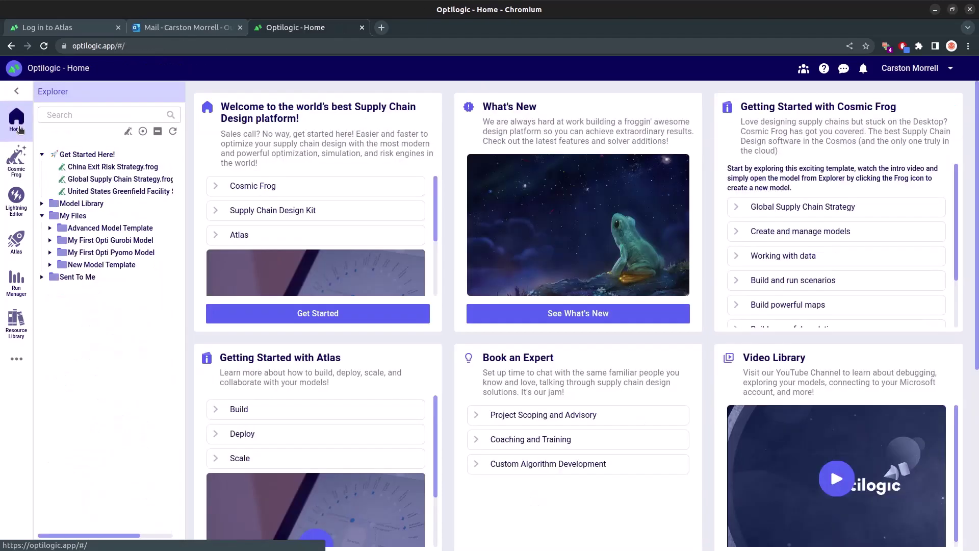
Step: From the New Model Template folder's context menu, create an Anura New Model v2.6.31.3 model
click(109, 264)
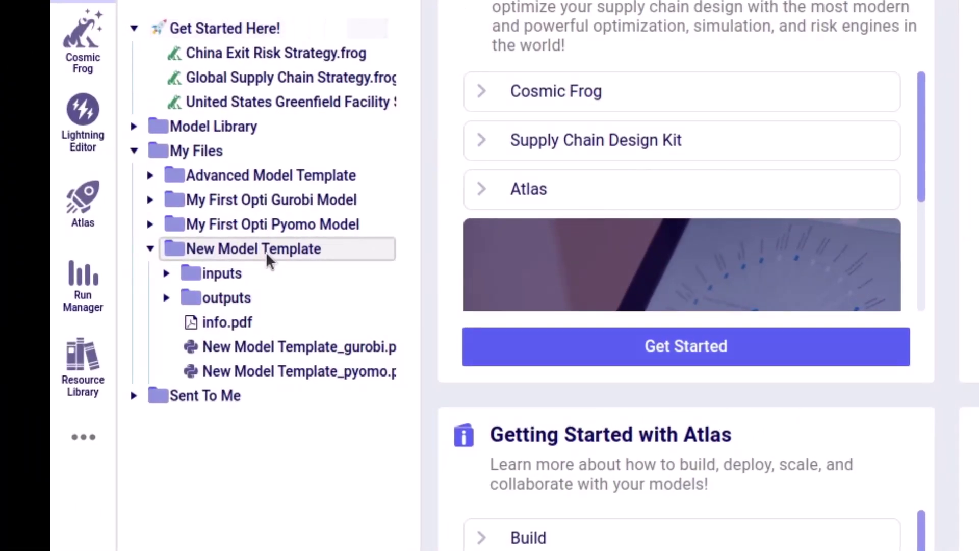
right_click(266, 252)
mouse_move(286, 302)
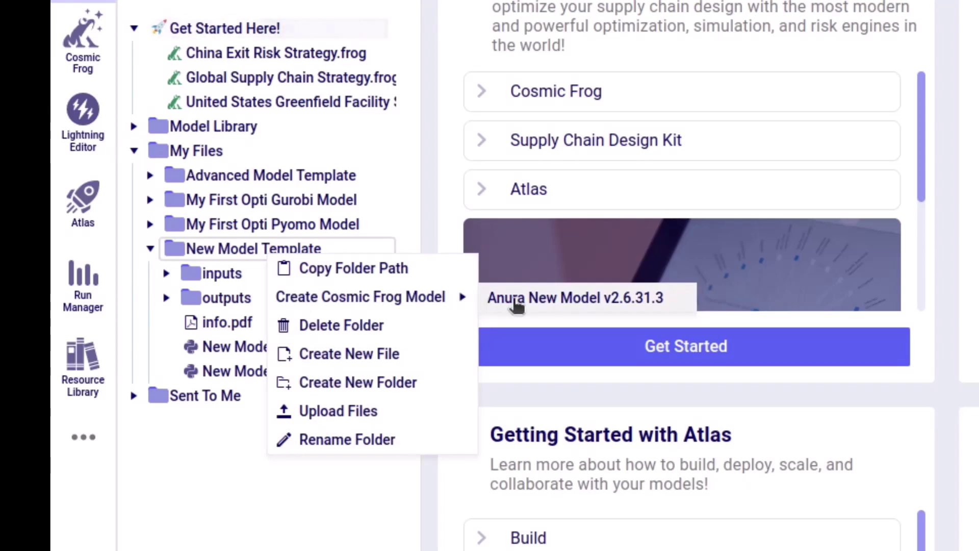
click(516, 302)
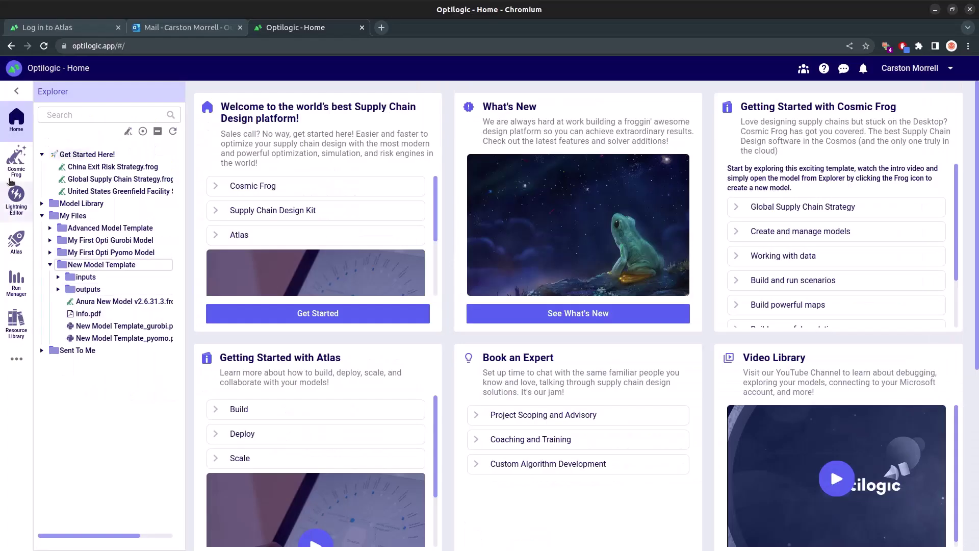
Step: Create a model from the Fleet Size Optimization - EMEA Geo template, then open the Resource Library
click(14, 166)
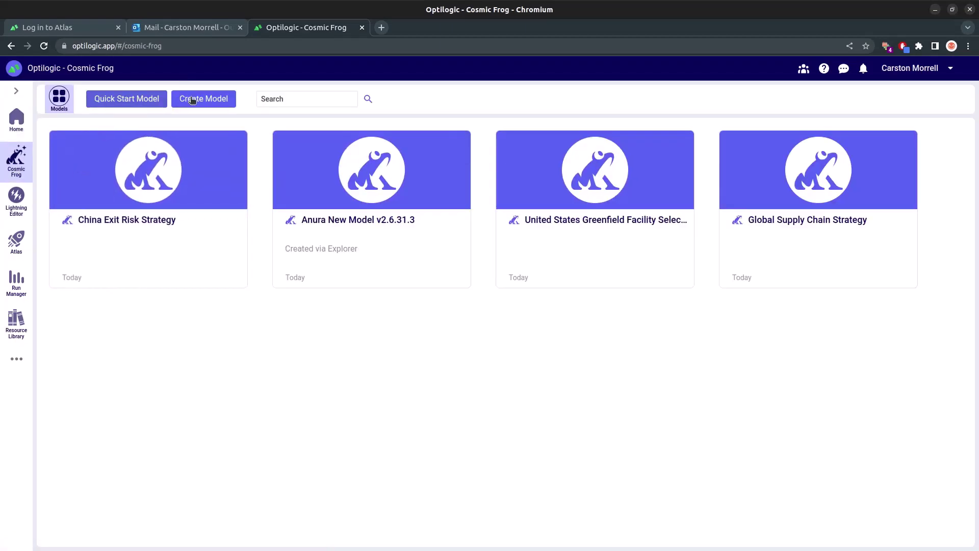
click(211, 100)
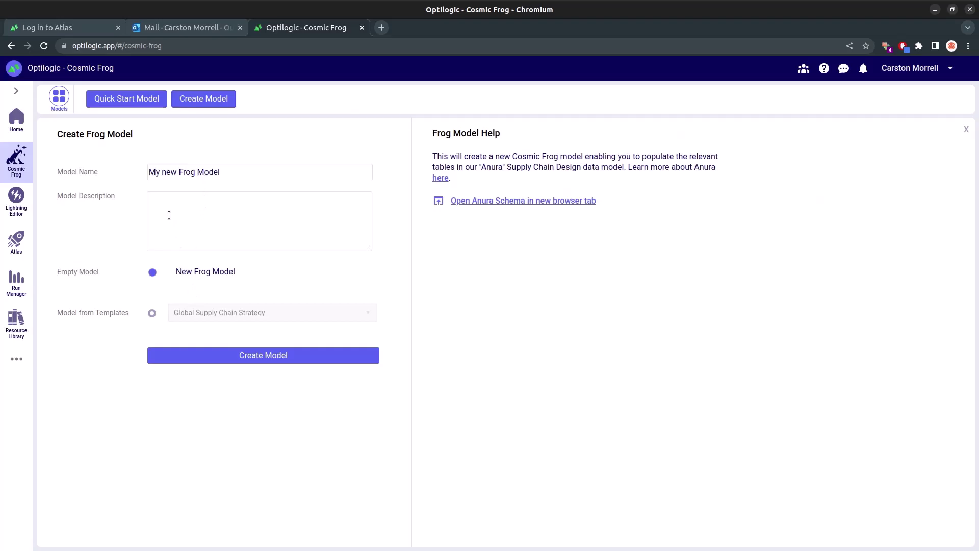
click(152, 314)
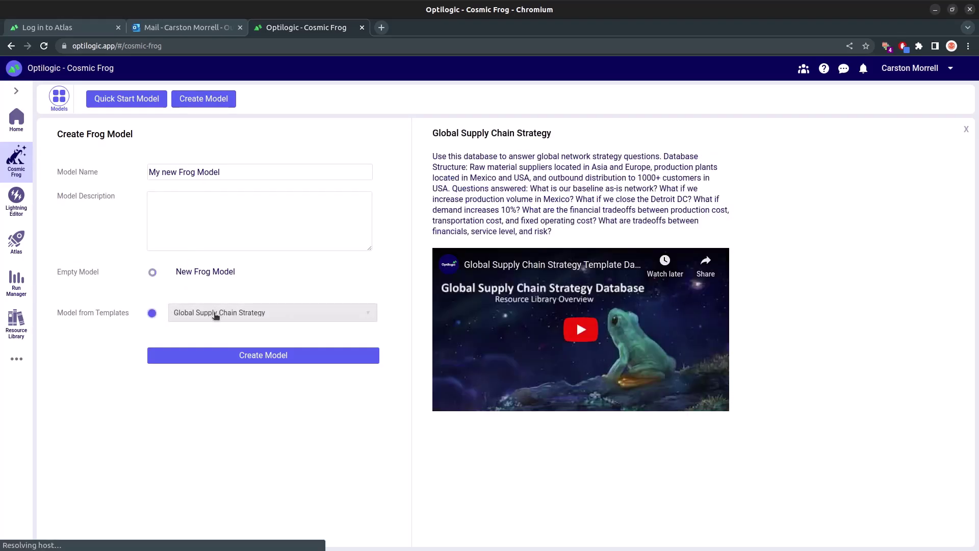
click(216, 314)
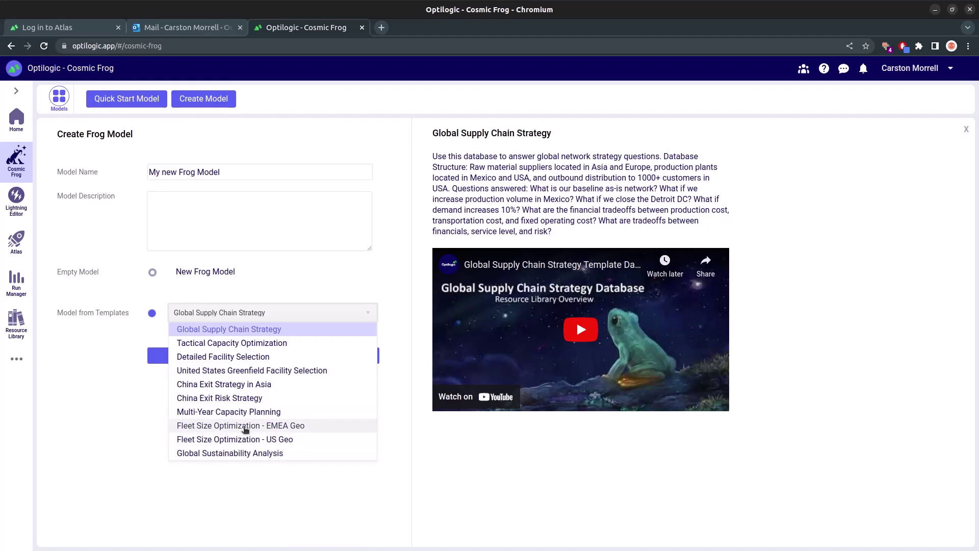
click(243, 427)
click(225, 361)
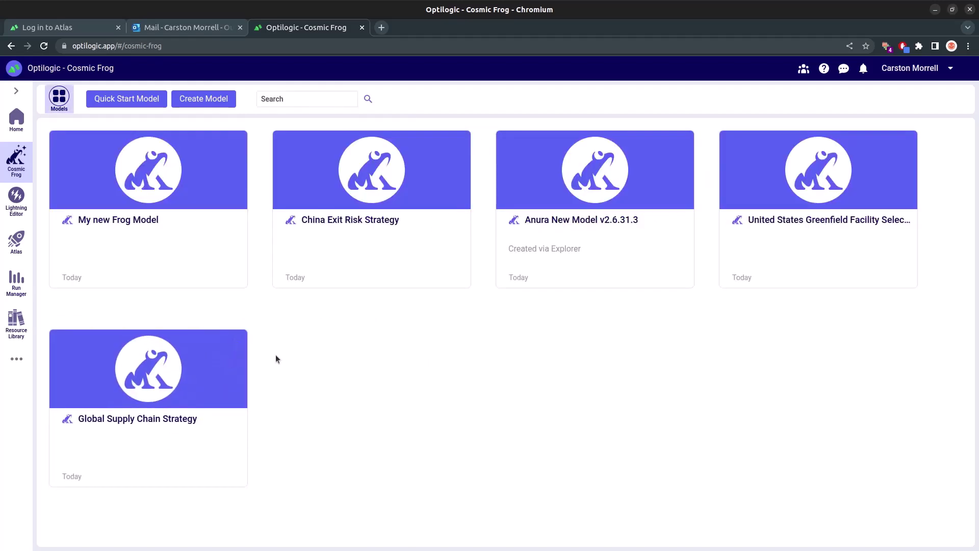
click(90, 101)
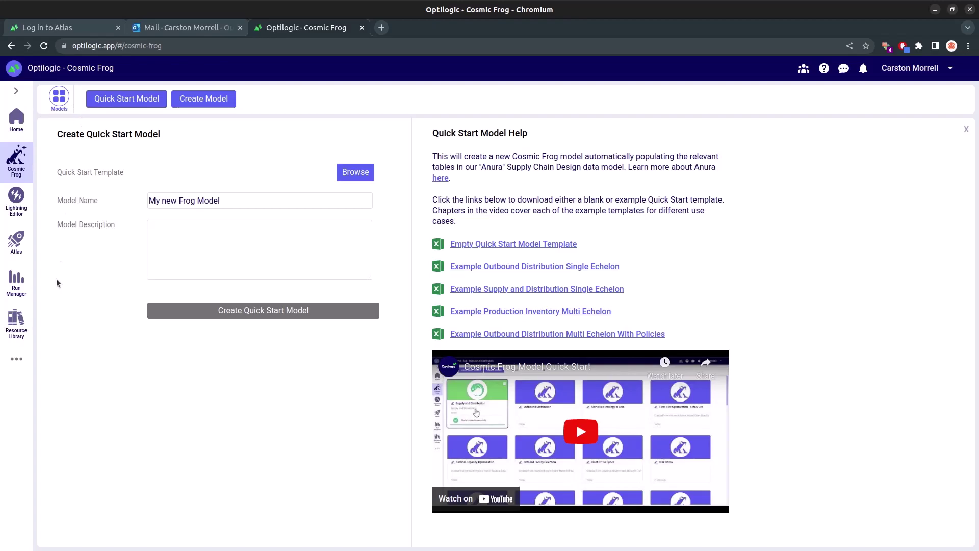
click(24, 332)
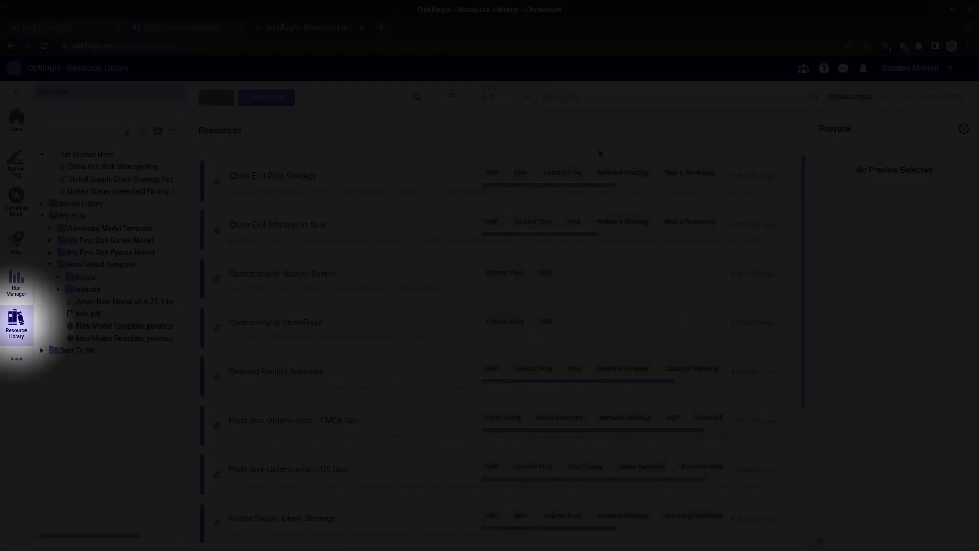
Step: Preview Detailed Facility Selection, play and pause its intro video, and copy it into the account
scroll(443, 386, down, 3)
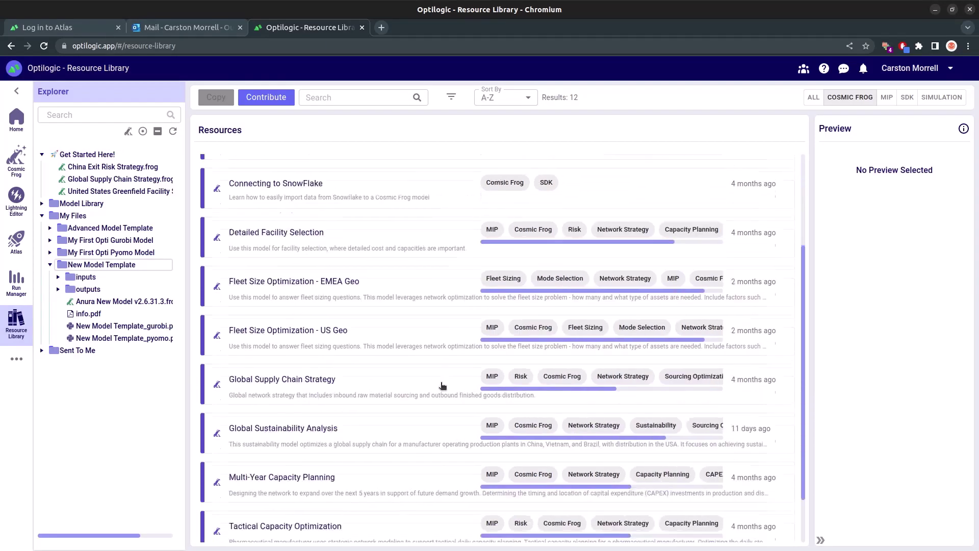
scroll(442, 387, down, 1)
scroll(398, 357, up, 3)
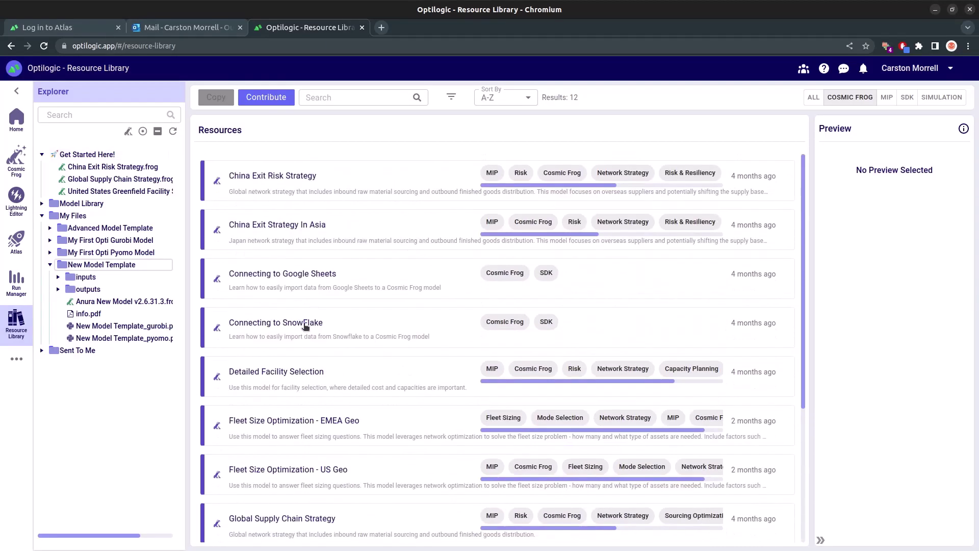
click(290, 375)
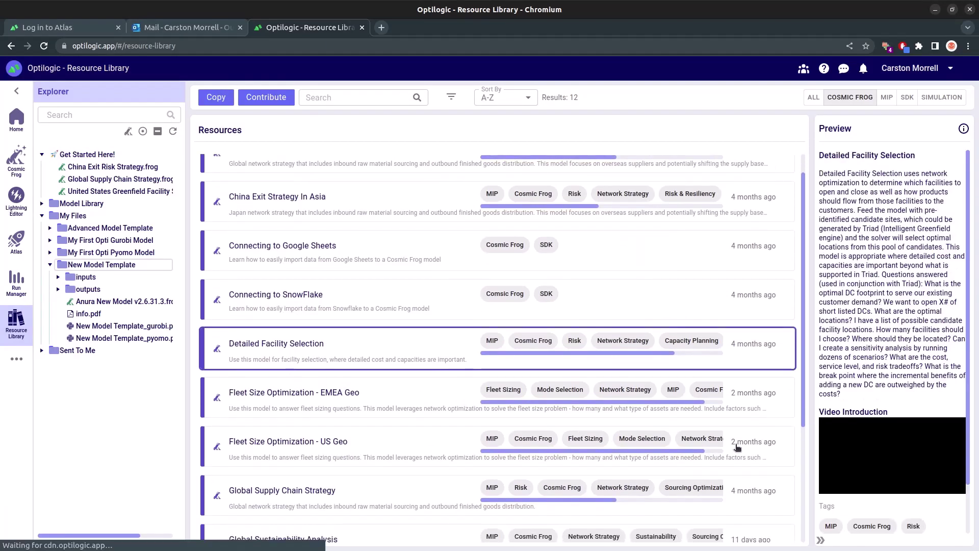
scroll(893, 408, down, 1)
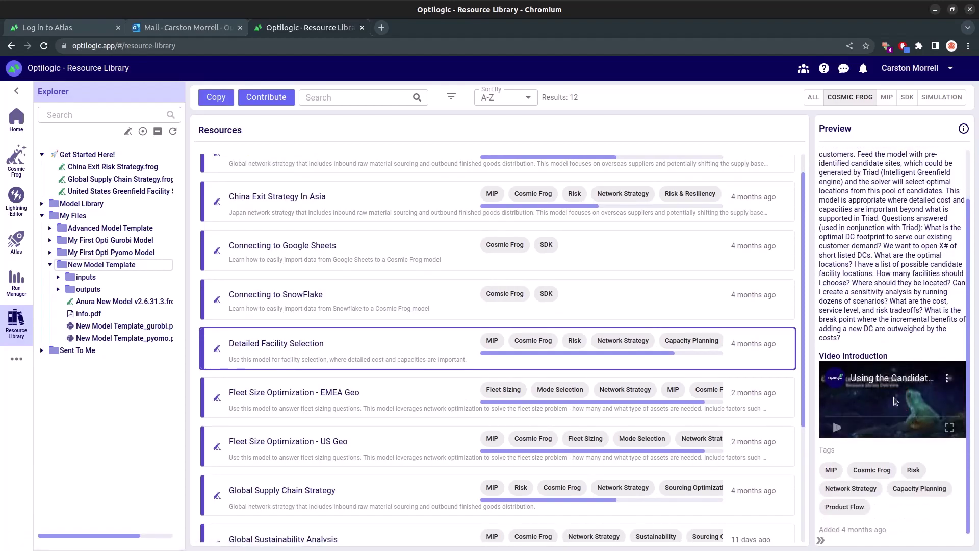
click(896, 402)
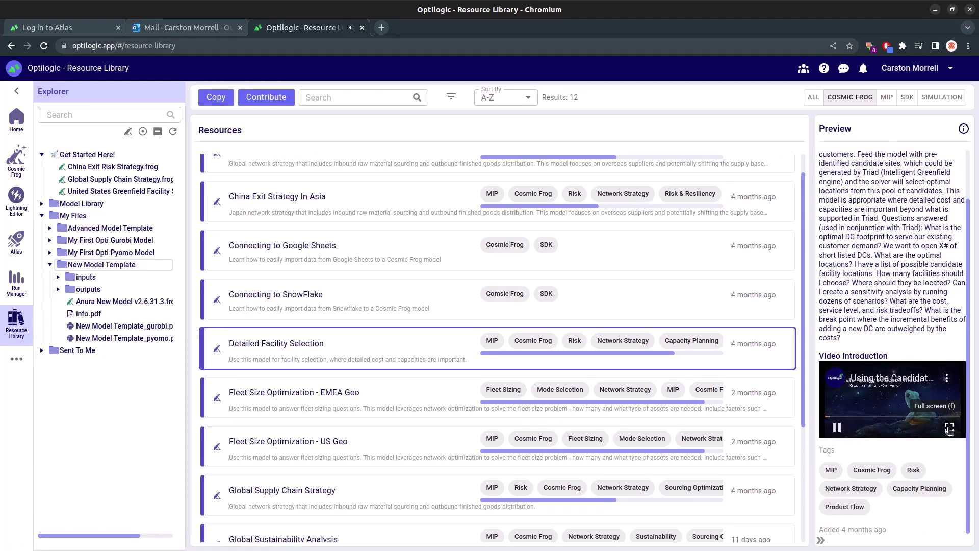
click(838, 429)
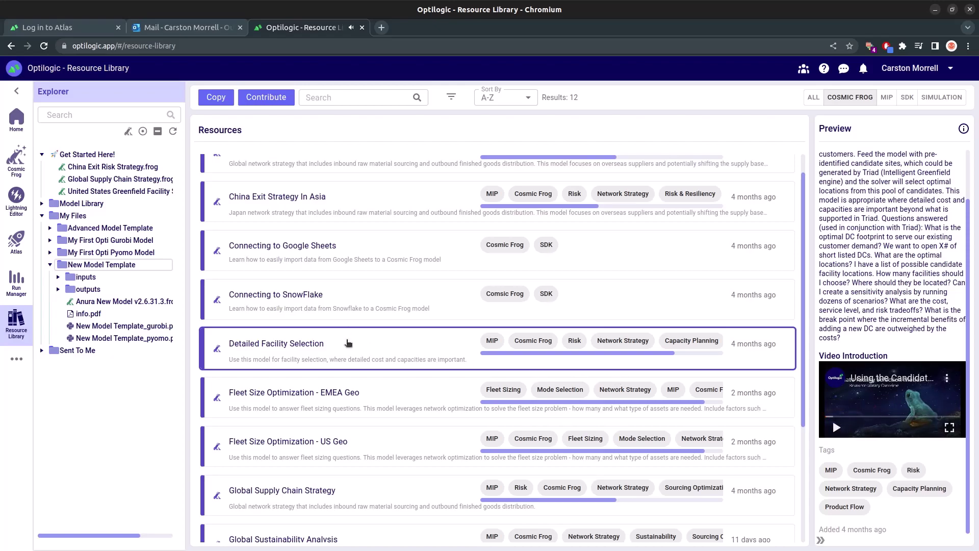
click(215, 98)
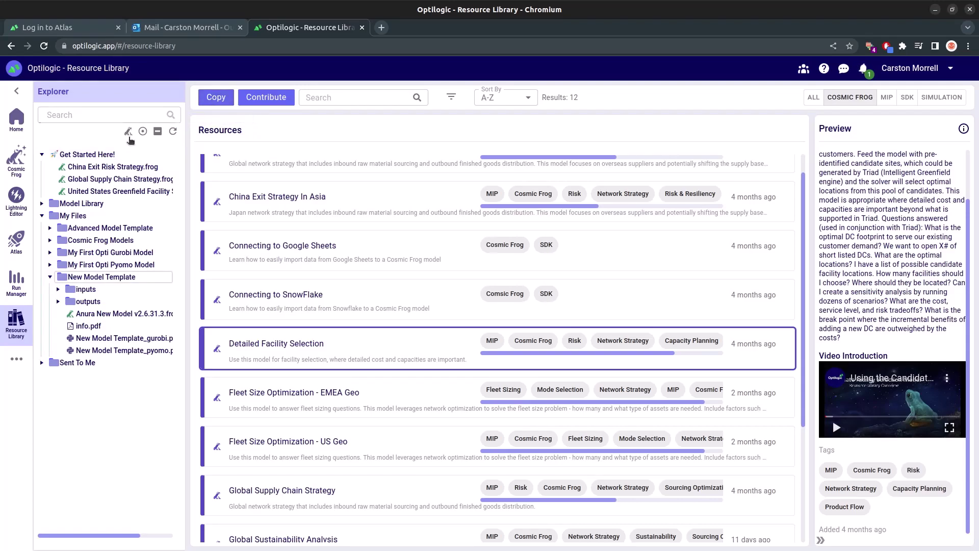
Step: Filter the Explorer to .frog models and open Cloud Storage
click(129, 133)
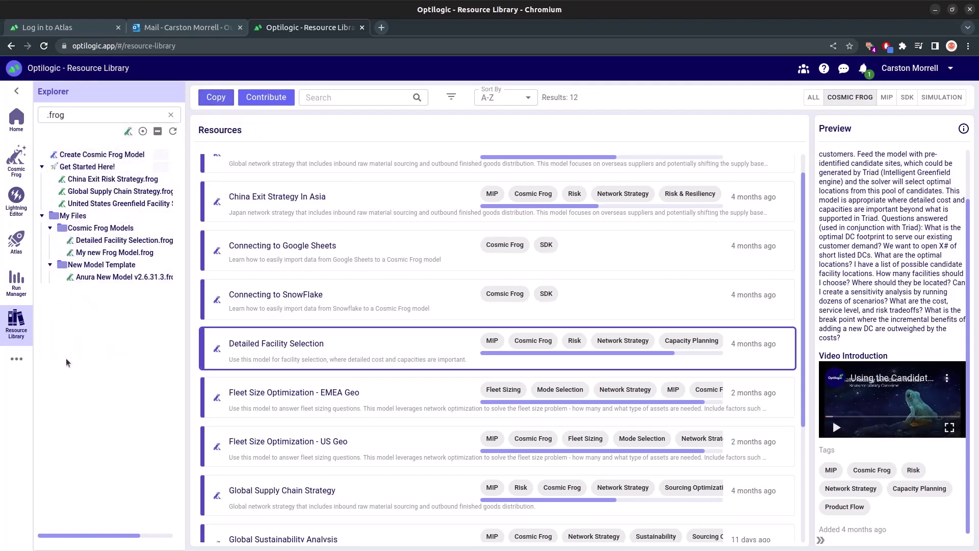
click(17, 359)
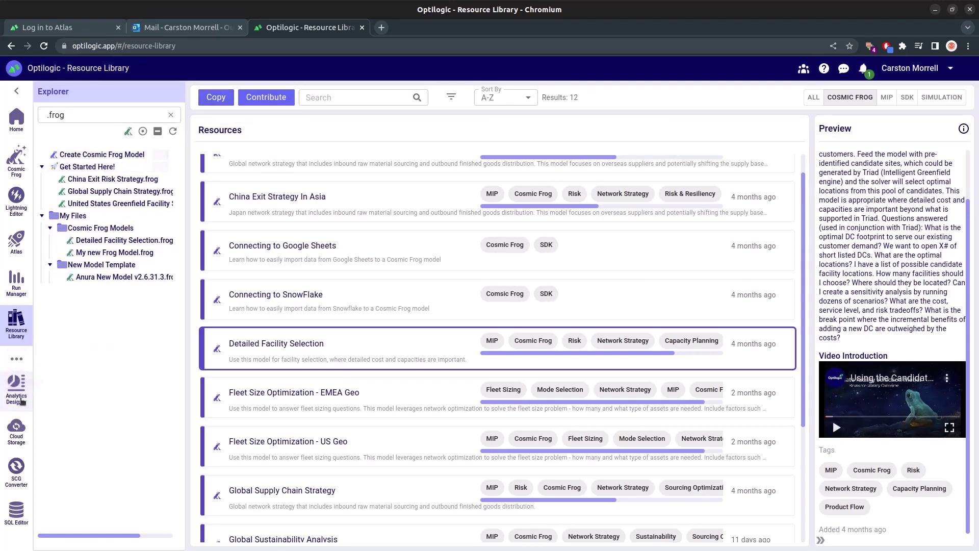
click(17, 431)
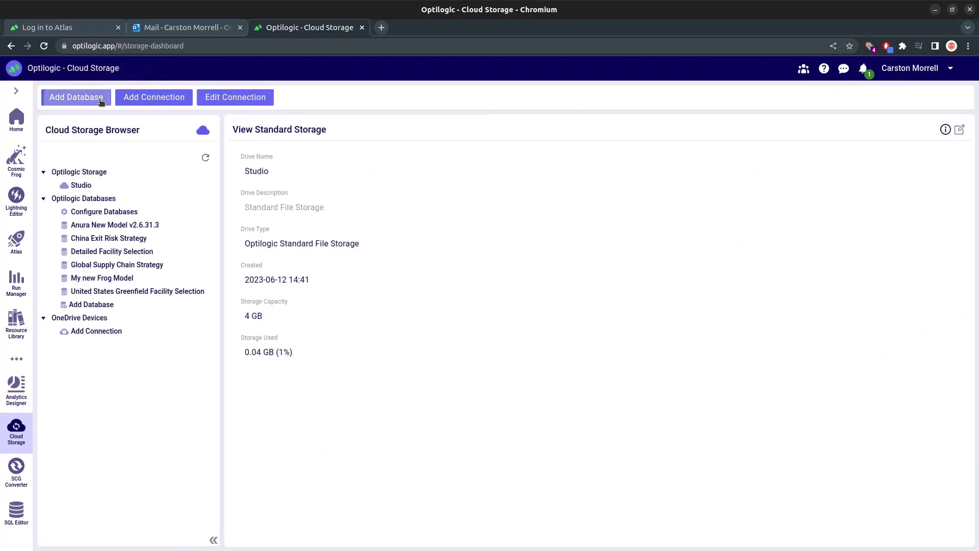
Step: Add a database named 'This is my new model' using the Anura New Model v2.6.31.3 template
click(101, 102)
text(T)
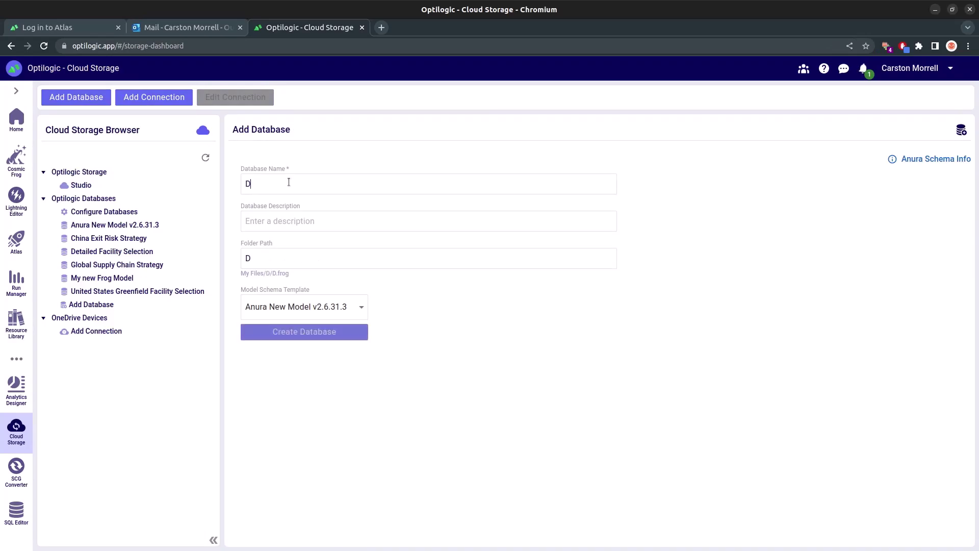
key(BackSpace)
text(This is my )
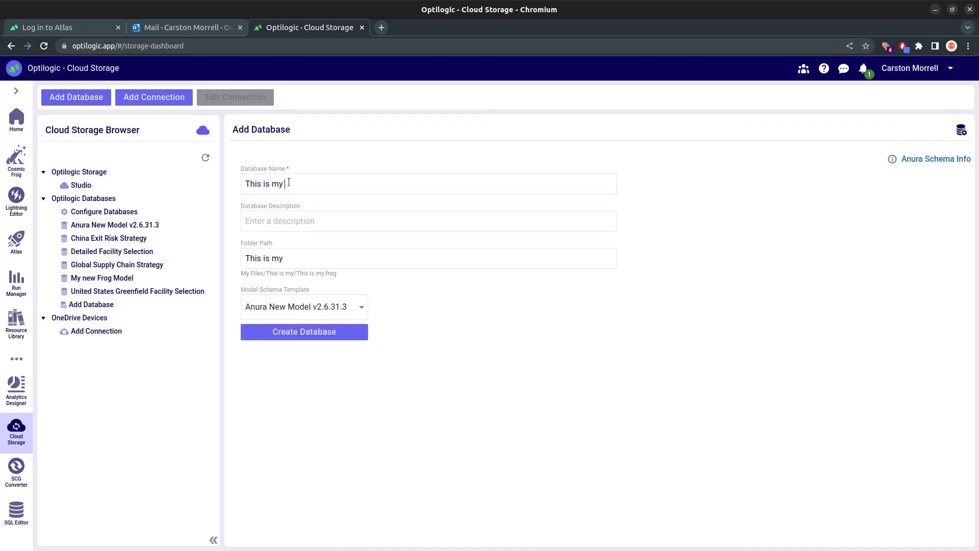
text(new model)
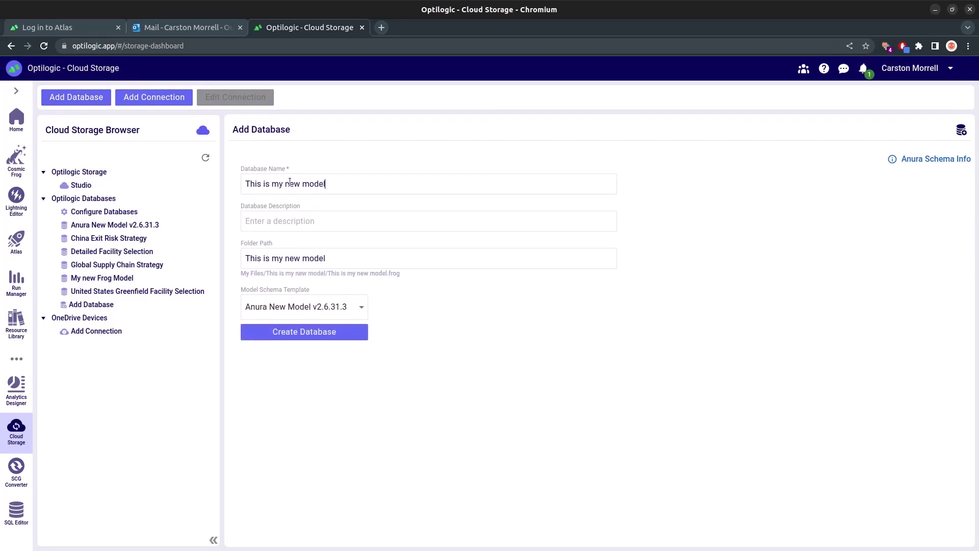
click(313, 307)
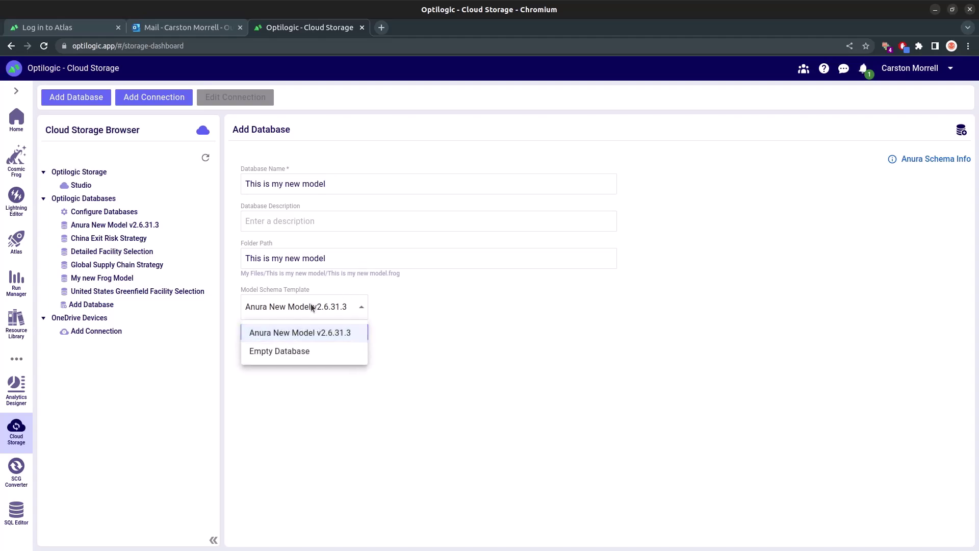
click(301, 332)
click(299, 335)
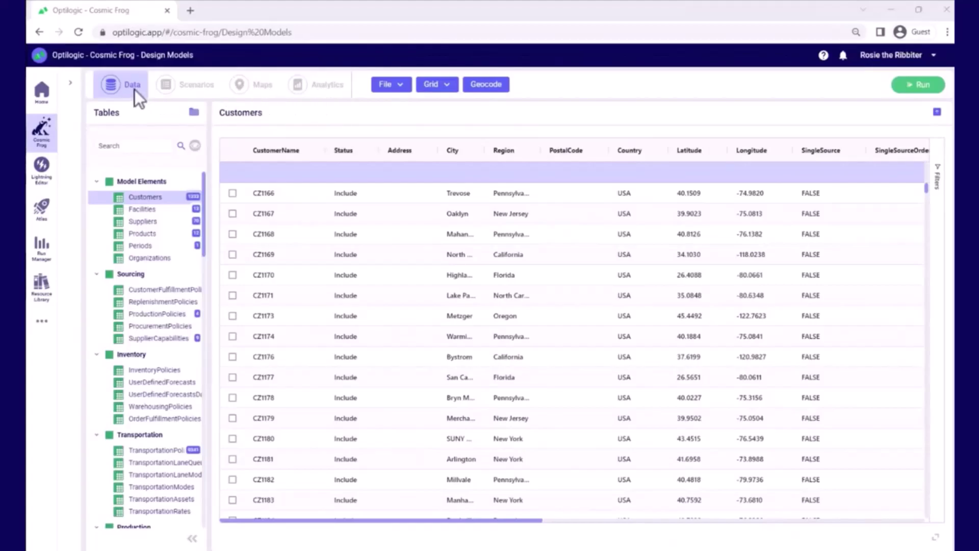
Step: Check the File menu options, then hide empty tables and scroll through the remaining list
click(401, 86)
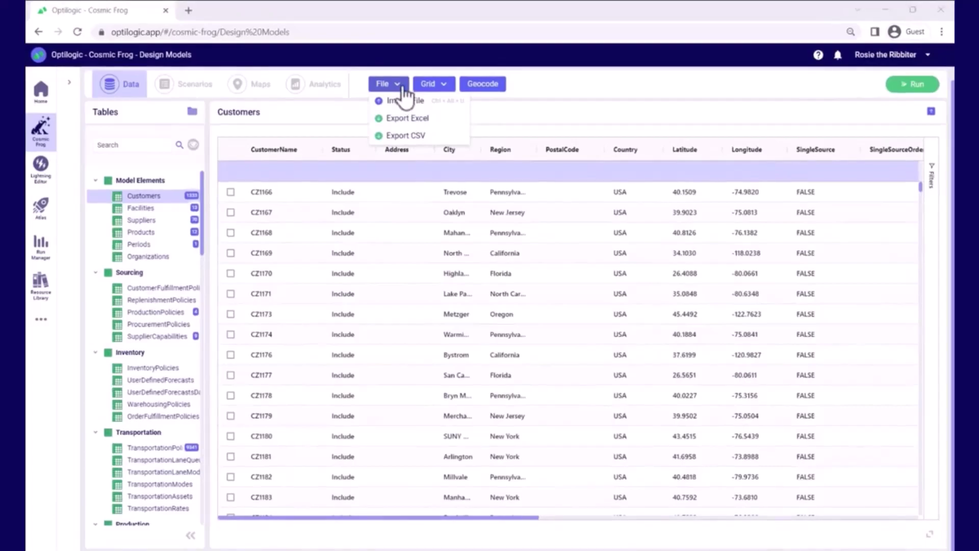
click(194, 145)
scroll(158, 304, down, 4)
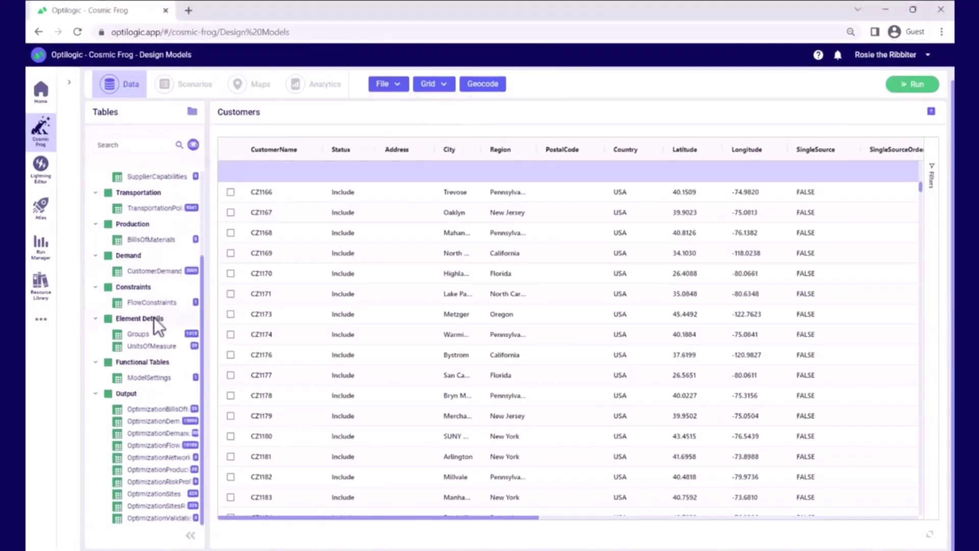
scroll(154, 318, up, 4)
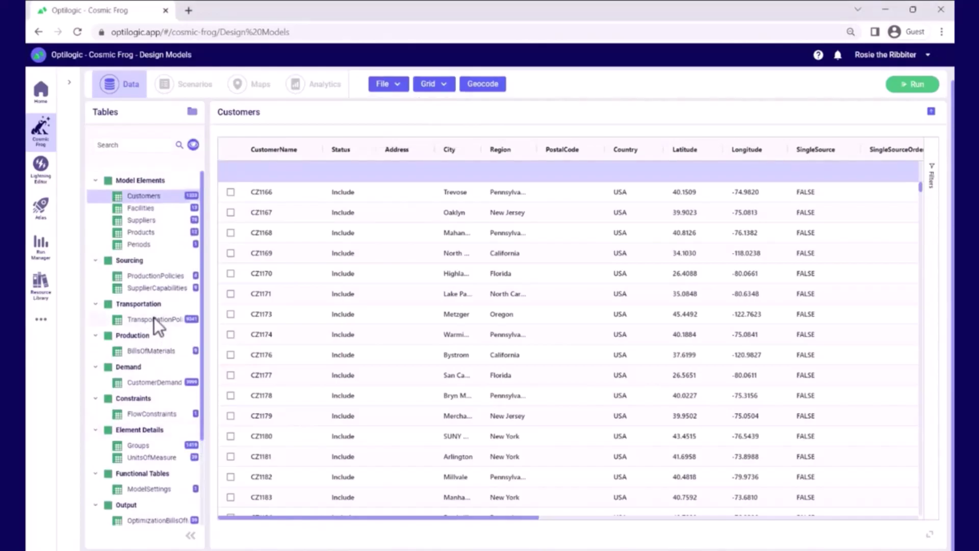
scroll(157, 308, down, 4)
scroll(154, 318, up, 4)
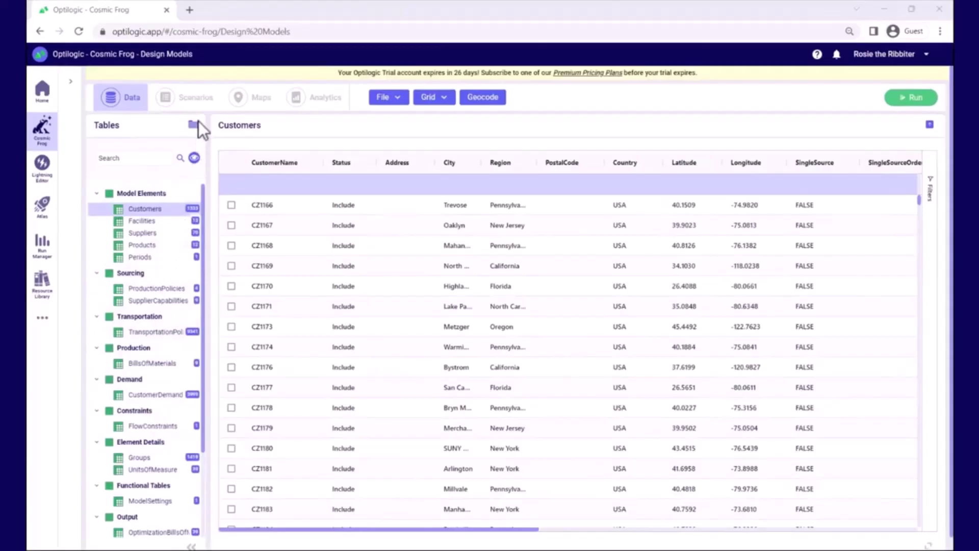
Step: Review the Remove Flow Constraints scenario, run all four scenarios, and open the Supply Chain map
click(199, 103)
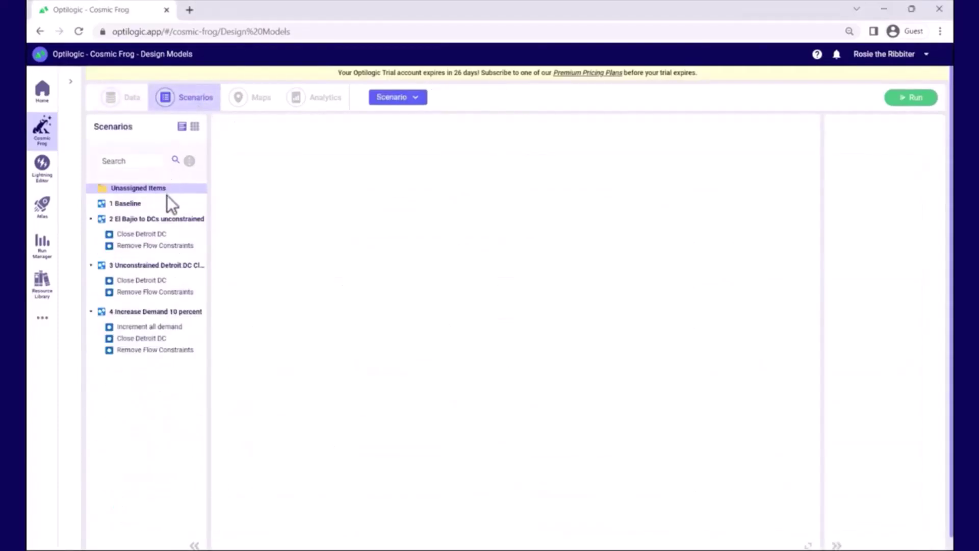
click(151, 292)
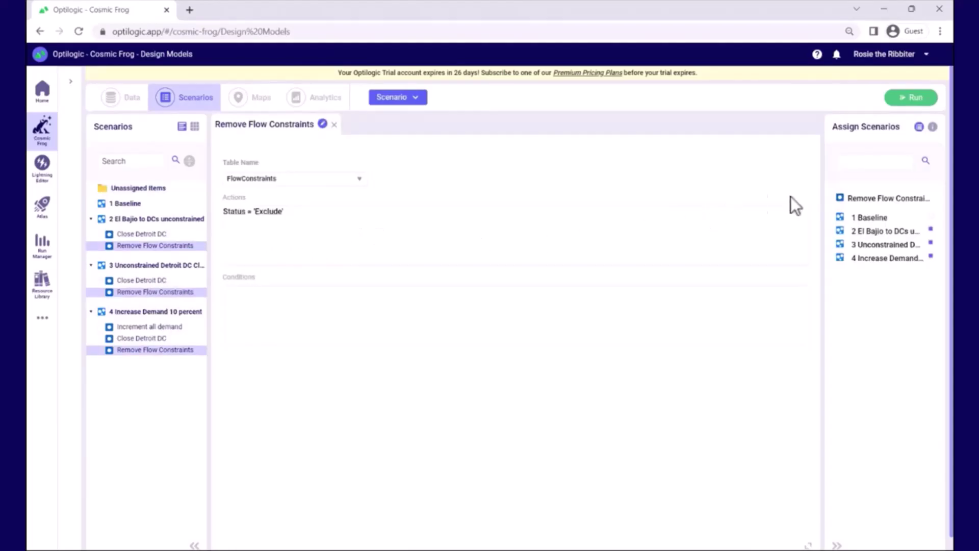
click(912, 100)
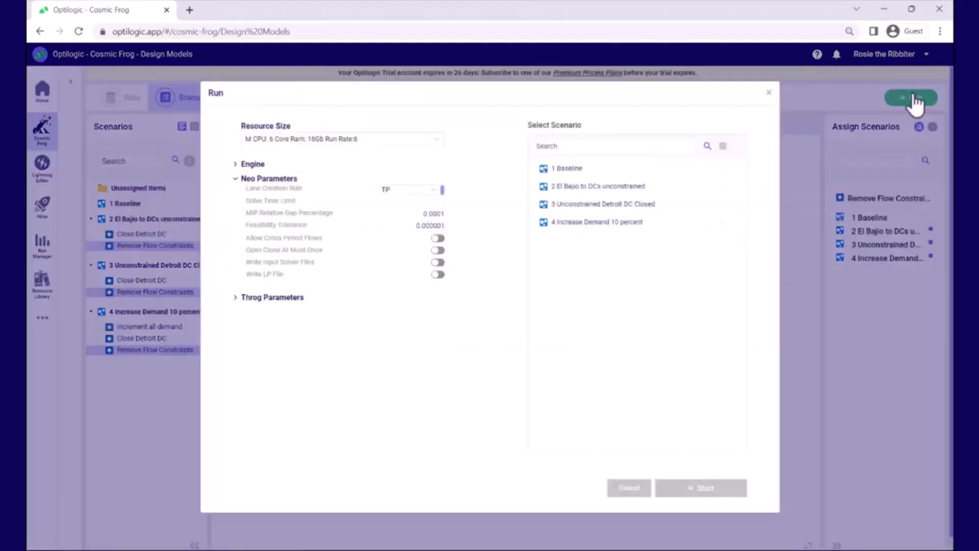
click(723, 146)
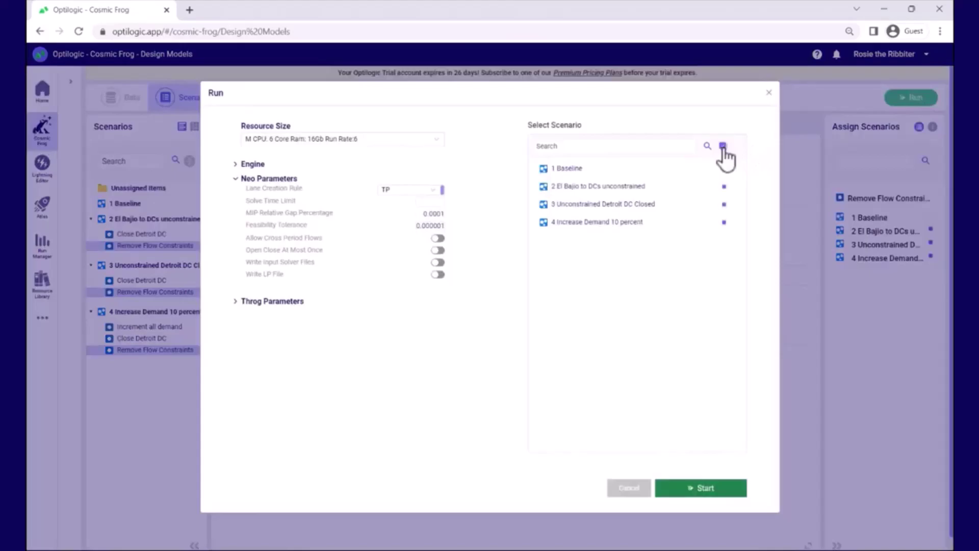
click(693, 489)
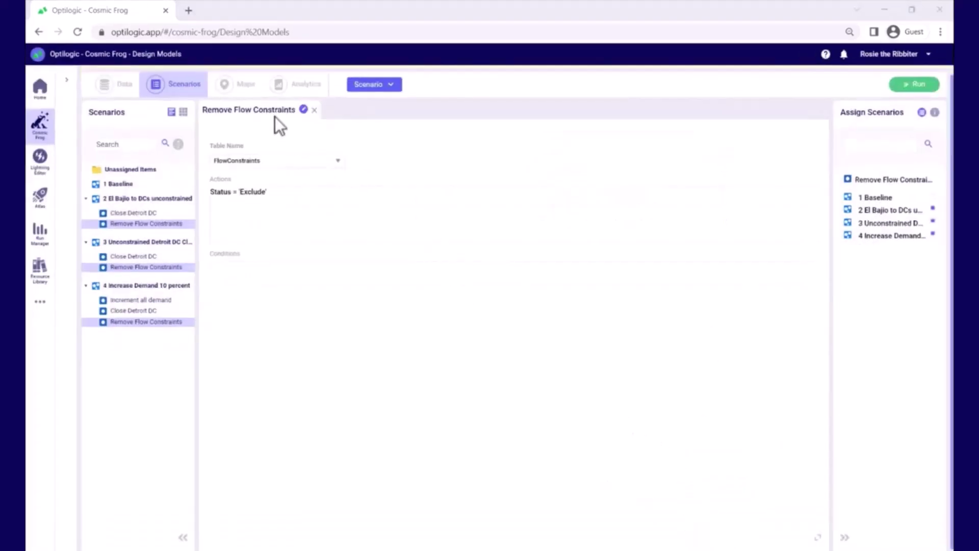
click(245, 85)
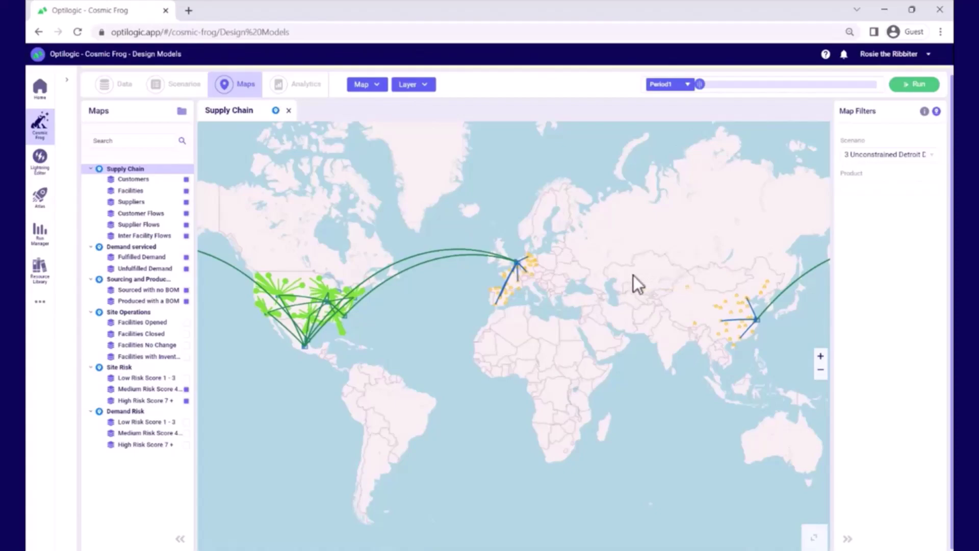
Step: Turn off the Inter Facility Flows layer and zoom the map to the United States
mouse_move(745, 319)
click(296, 318)
drag(411, 346, 472, 327)
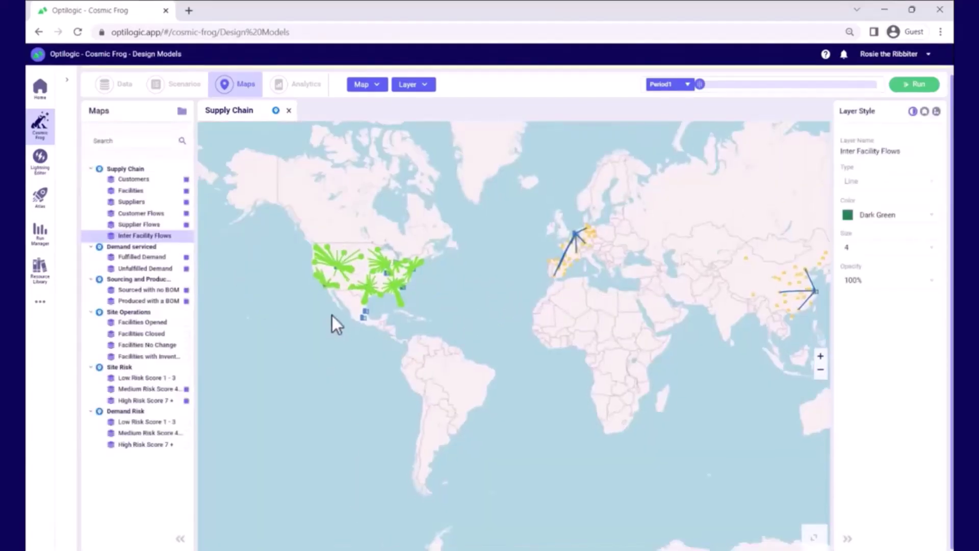
scroll(332, 315, up, 5)
drag(593, 275, 660, 343)
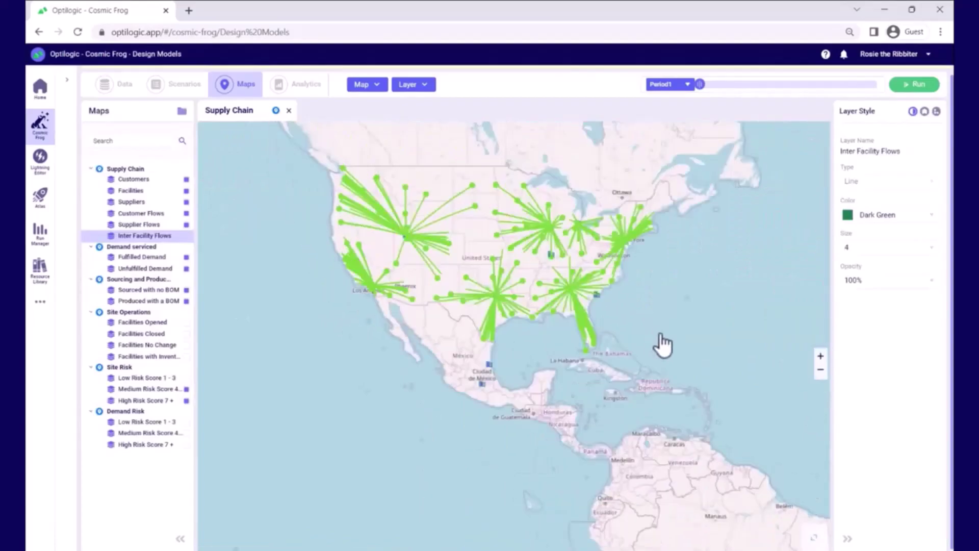
Step: Filter the Supply Chain map to scenario 3 Unconstrained Detroit DC Closed
click(145, 168)
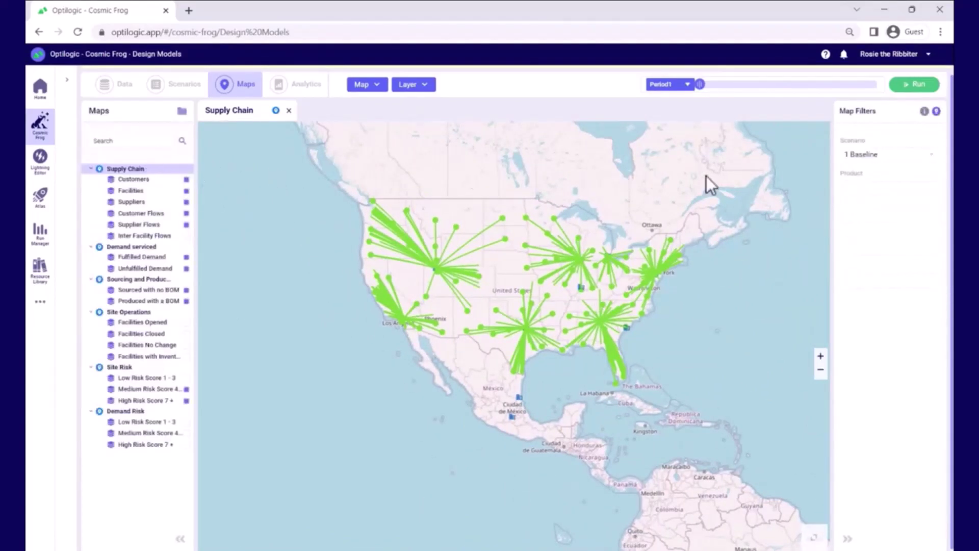
click(890, 159)
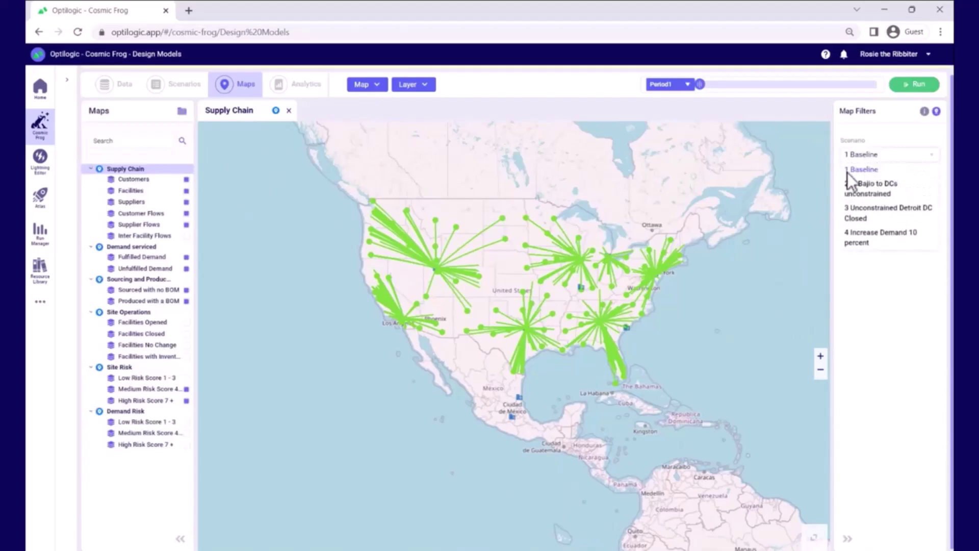
click(870, 210)
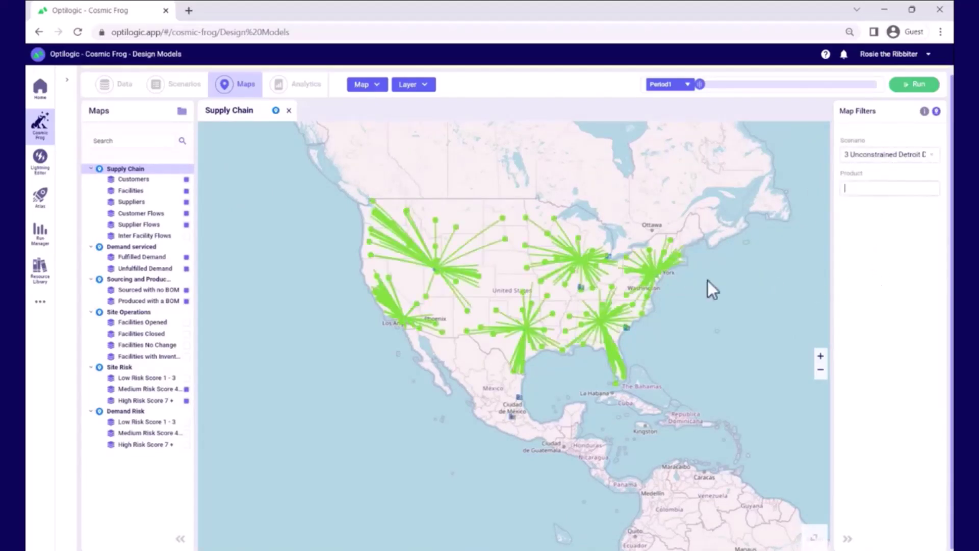
scroll(626, 259, up, 2)
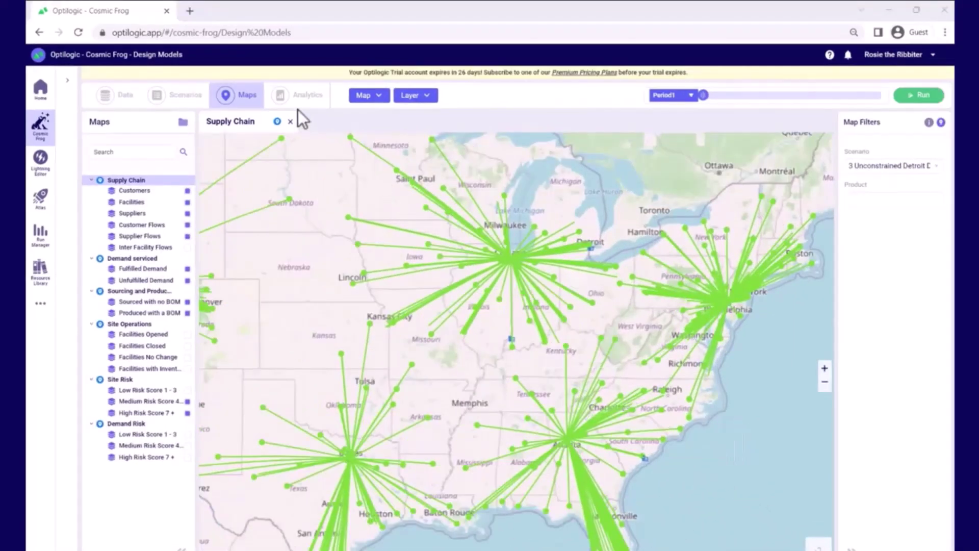
Step: Edit the Scenario Comparison dashboard's Demand Fulfillment chart, then view Site Risk Summary for 1 Baseline
click(298, 107)
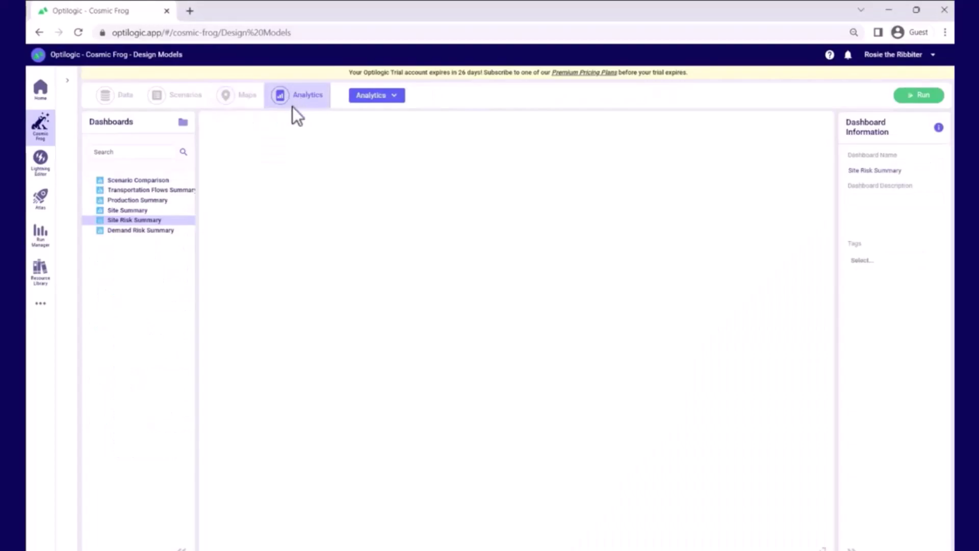
click(148, 181)
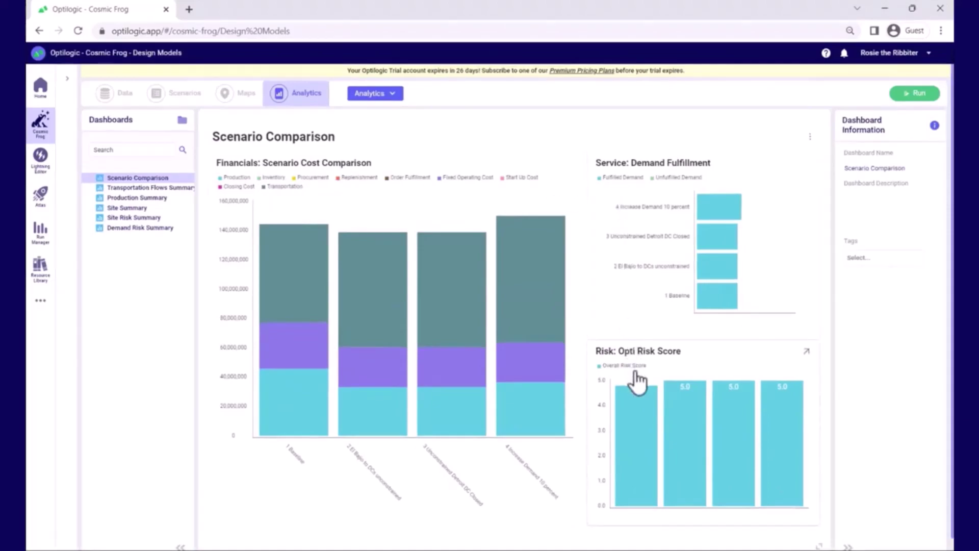
click(810, 137)
click(793, 164)
click(807, 190)
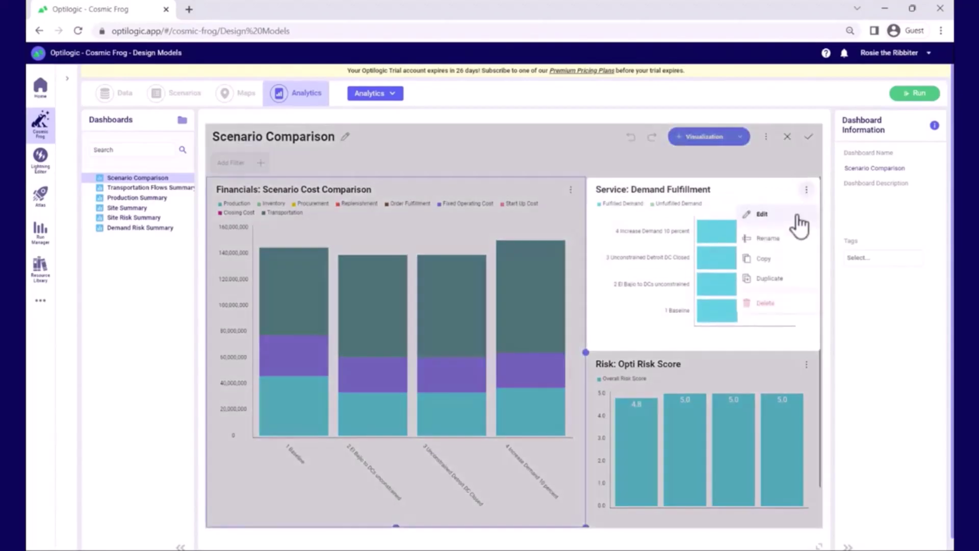
click(788, 217)
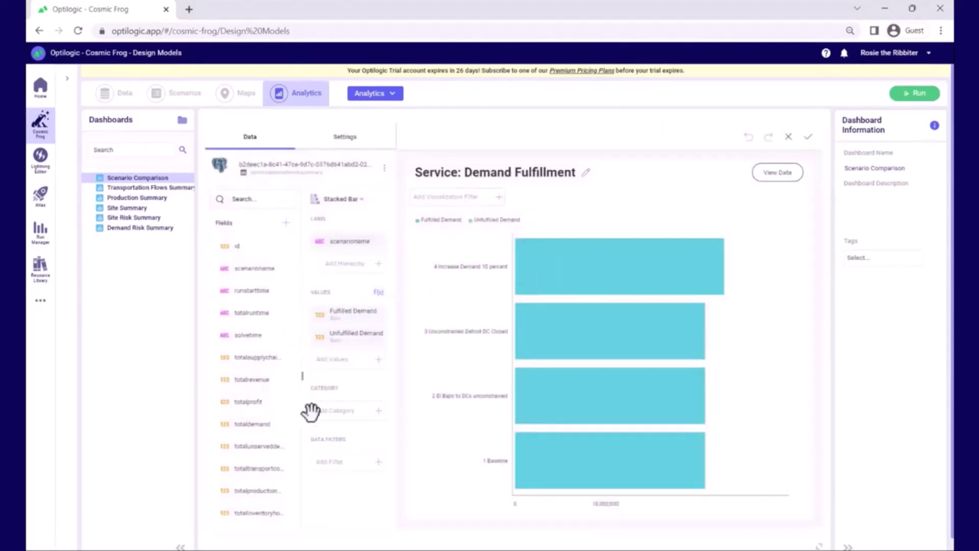
click(157, 219)
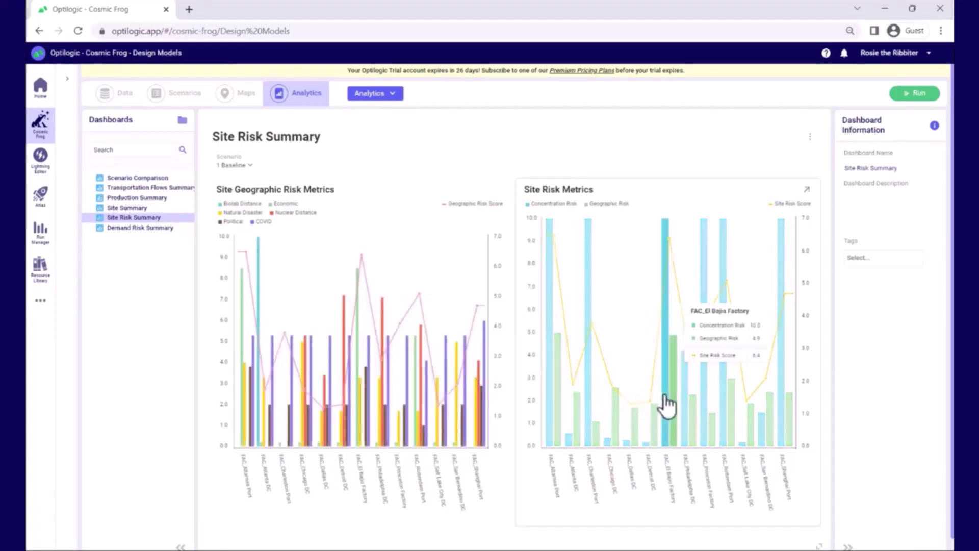
key(ctrl+plus)
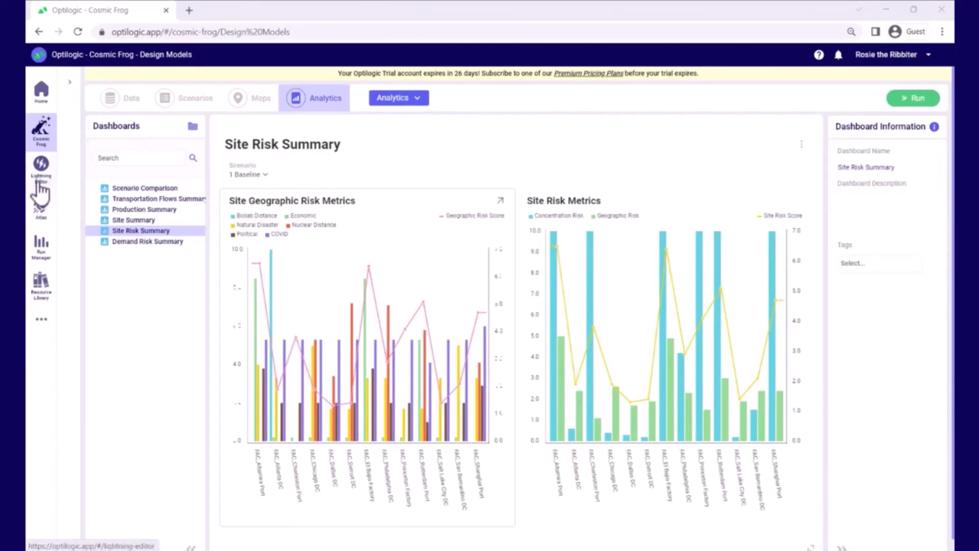
Step: Expand the sidebar's '...' menu to show Analytics Designer, Cloud Storage and SQL Editor
click(40, 320)
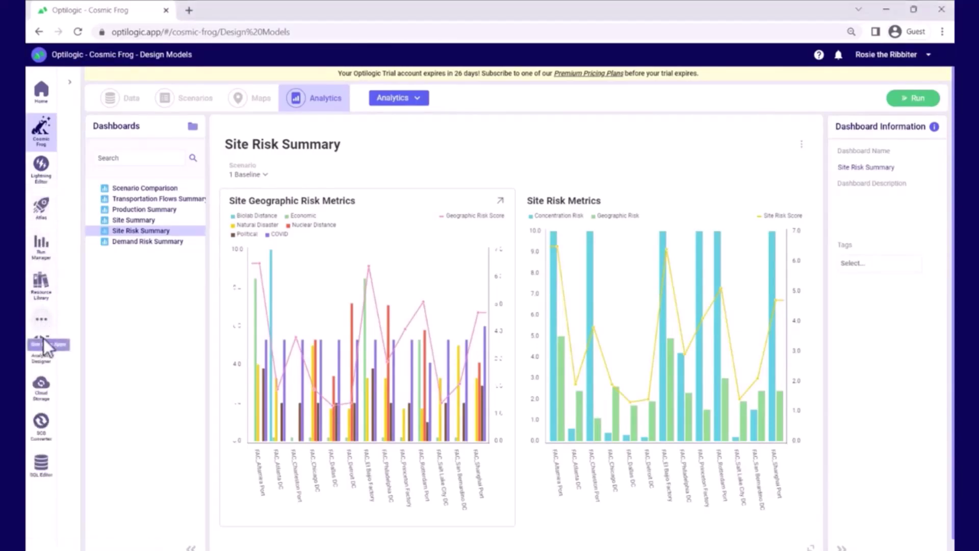